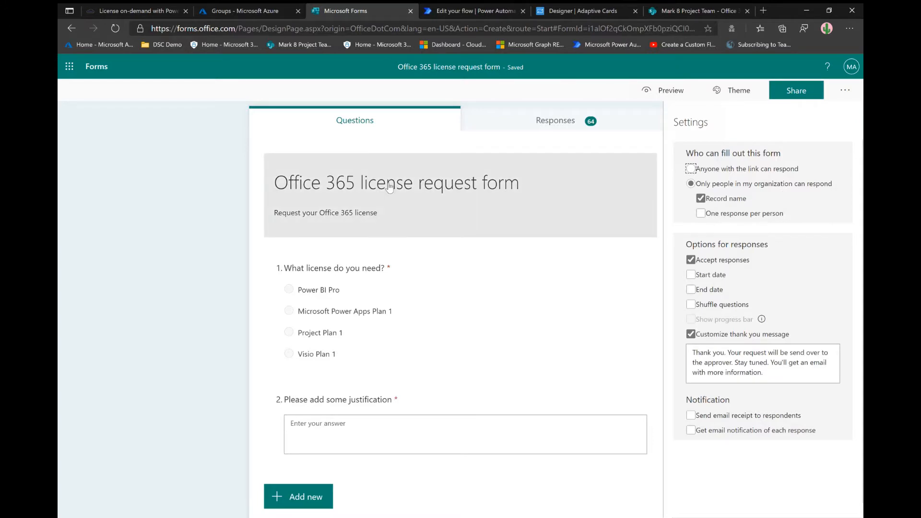
Switch to the Office 365 license request flow in Power Automate and review the form selected in its response trigger
left_click(464, 14)
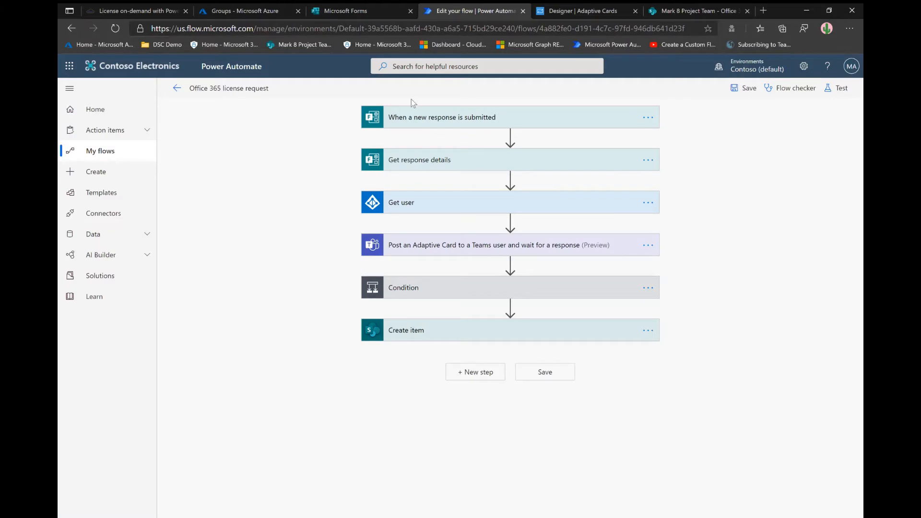
left_click(430, 120)
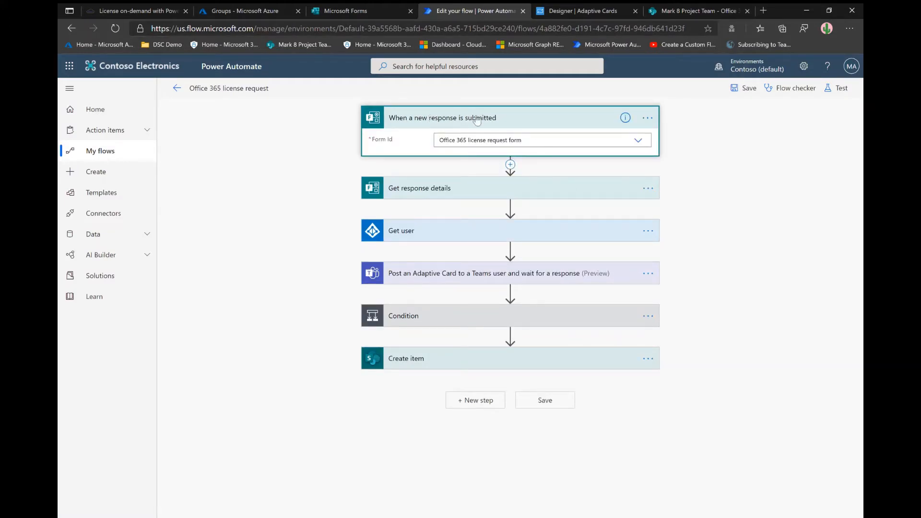
left_click(638, 142)
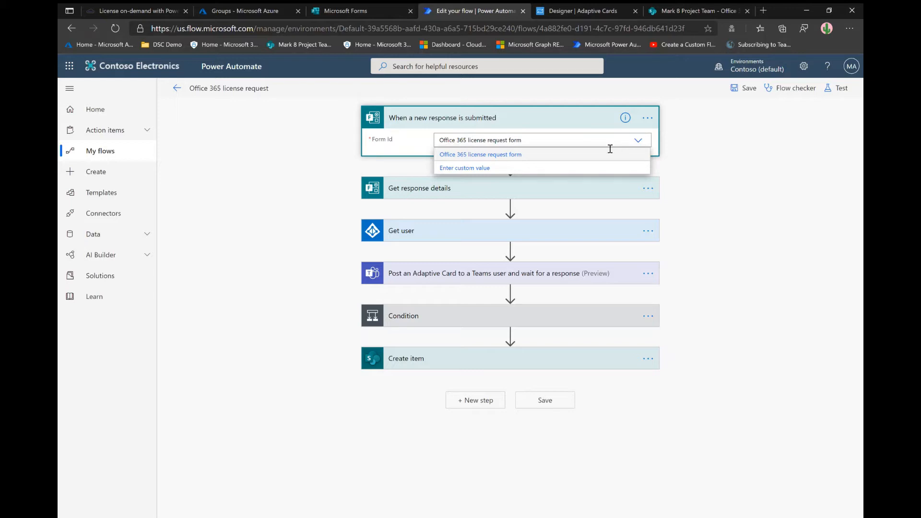
left_click(486, 125)
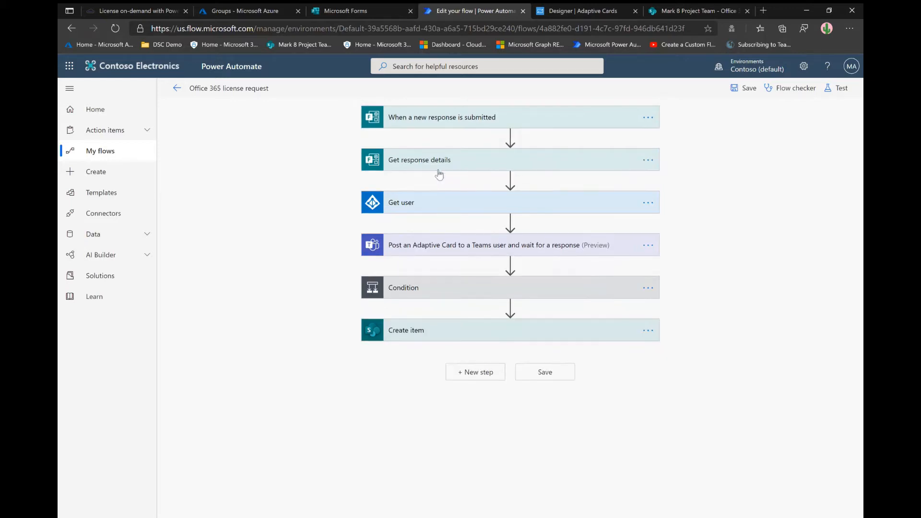
Review the form and response ID in Get response details and the dynamic content used as the Get user ID
left_click(440, 171)
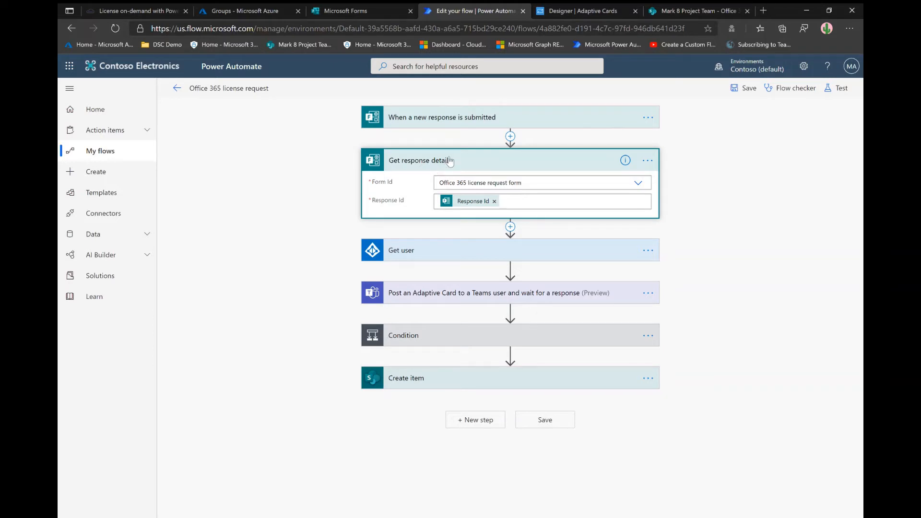
left_click(450, 163)
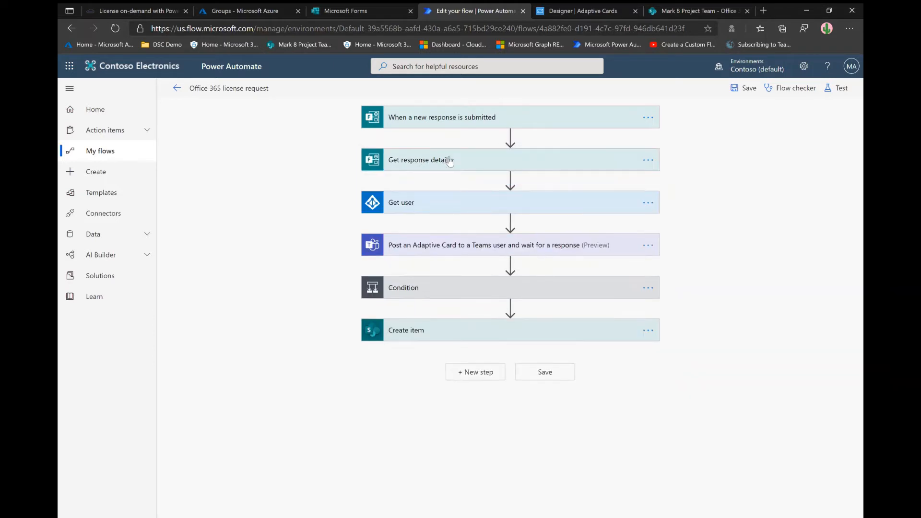
left_click(444, 209)
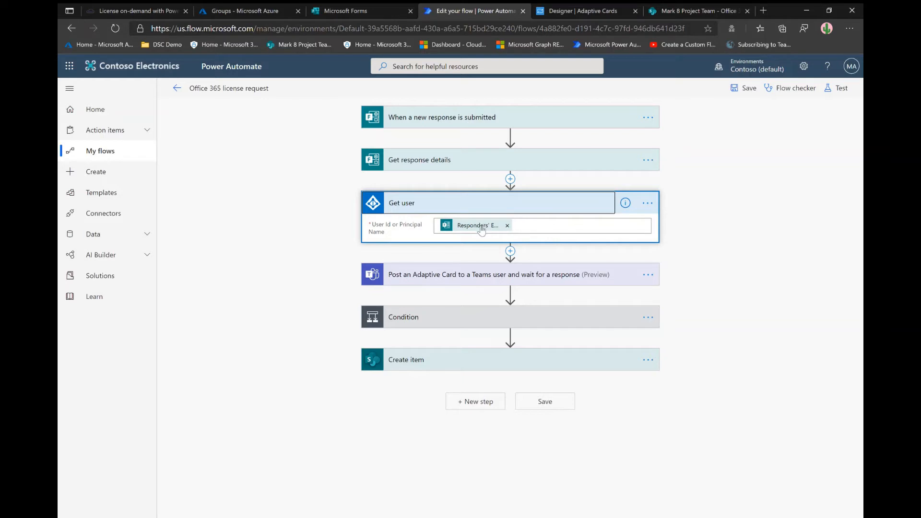
left_click(529, 232)
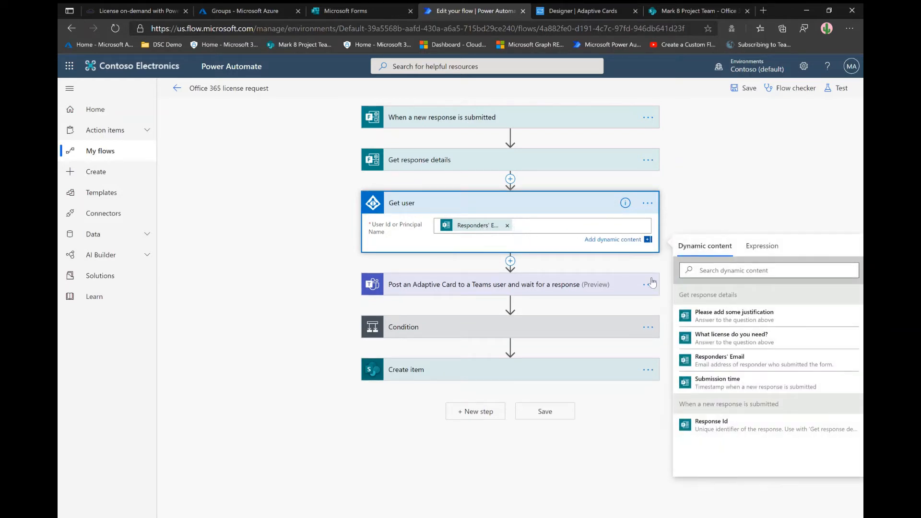
left_click(535, 206)
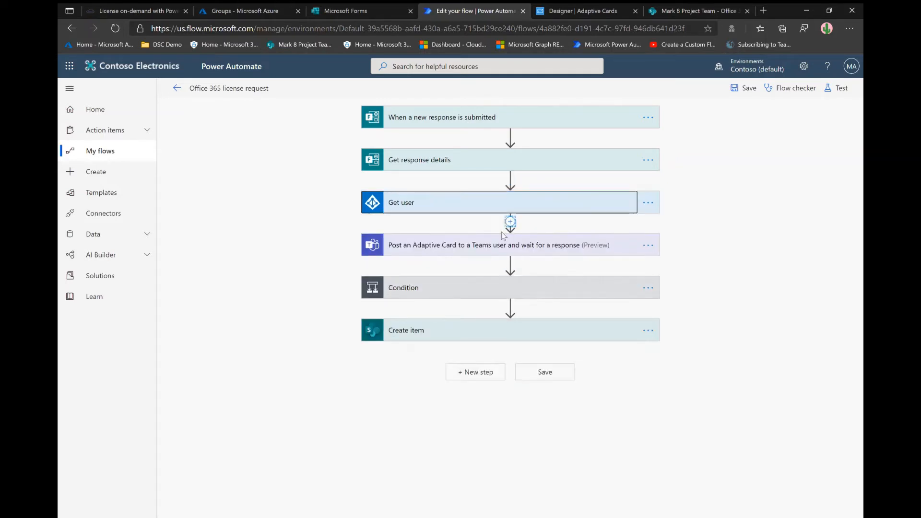
Inspect the Teams adaptive card action's recipient and message, and compare it with the card layout in the Adaptive Cards Designer
left_click(481, 247)
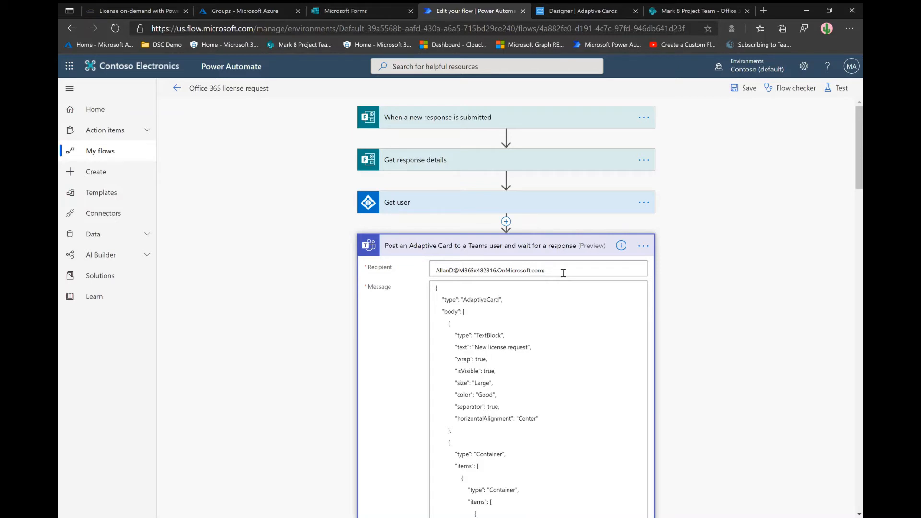
scroll(549, 325, "down", 3)
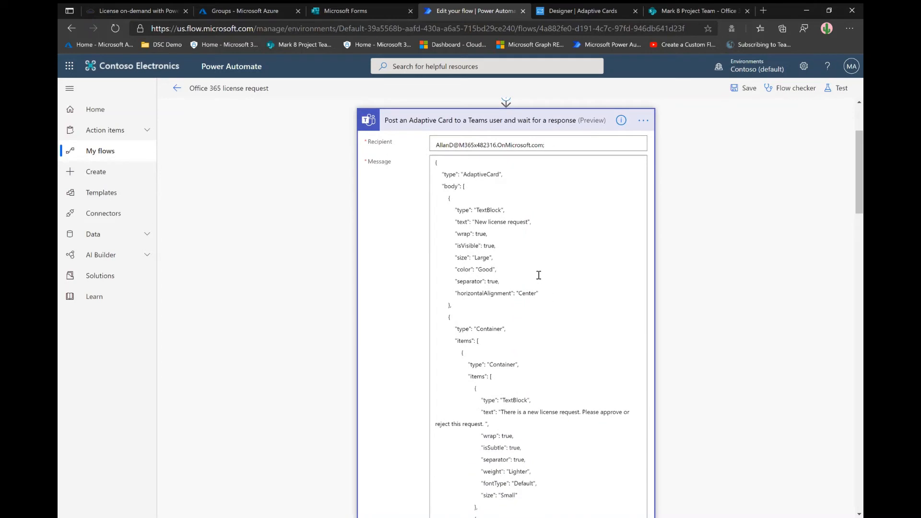
left_click(568, 10)
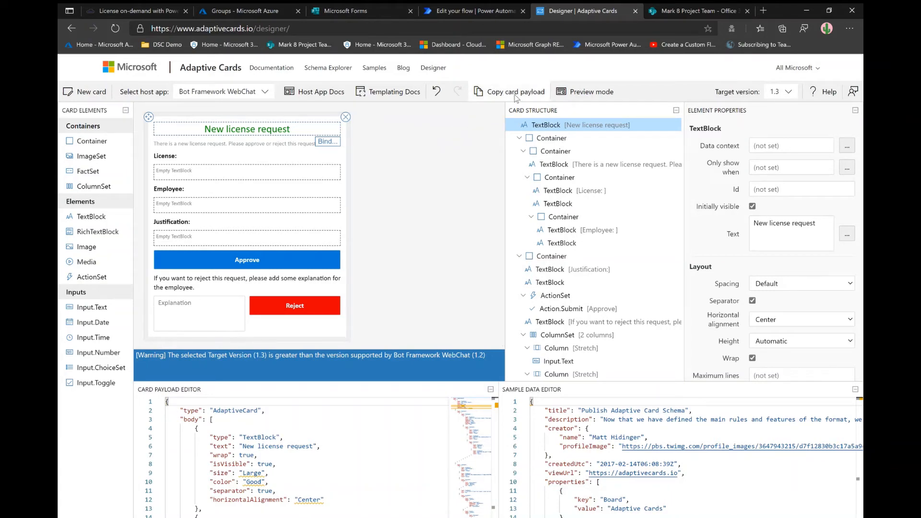
left_click(481, 10)
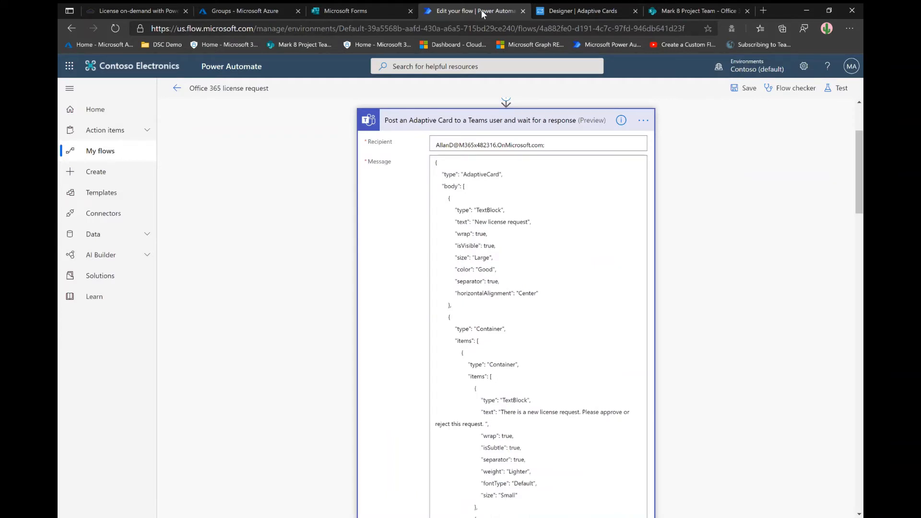
Review the dynamic values for license, employee and justification in the adaptive card message, and collapse the action
scroll(551, 291, "down", 6)
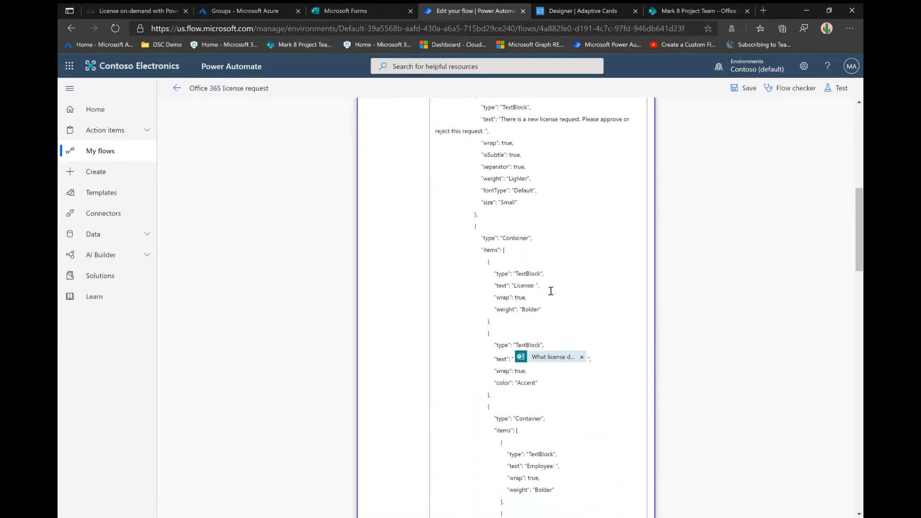
scroll(550, 291, "down", 2)
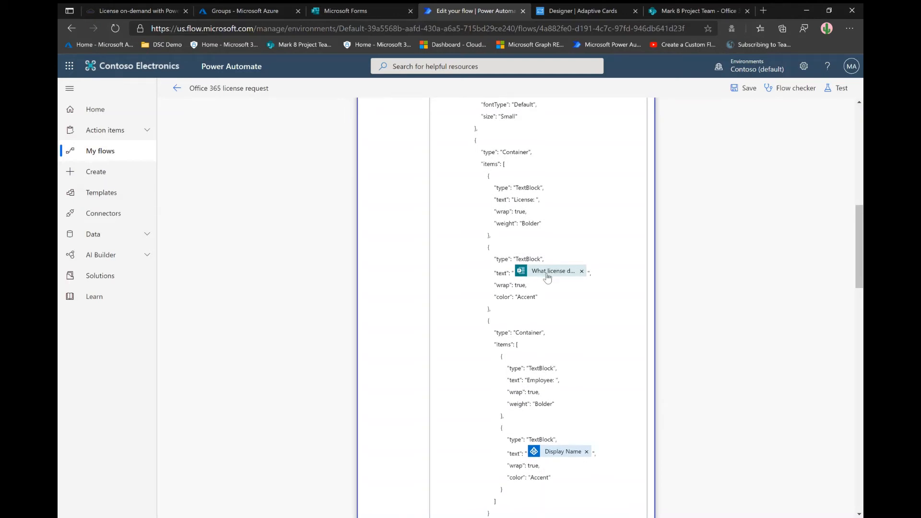
scroll(547, 278, "down", 4)
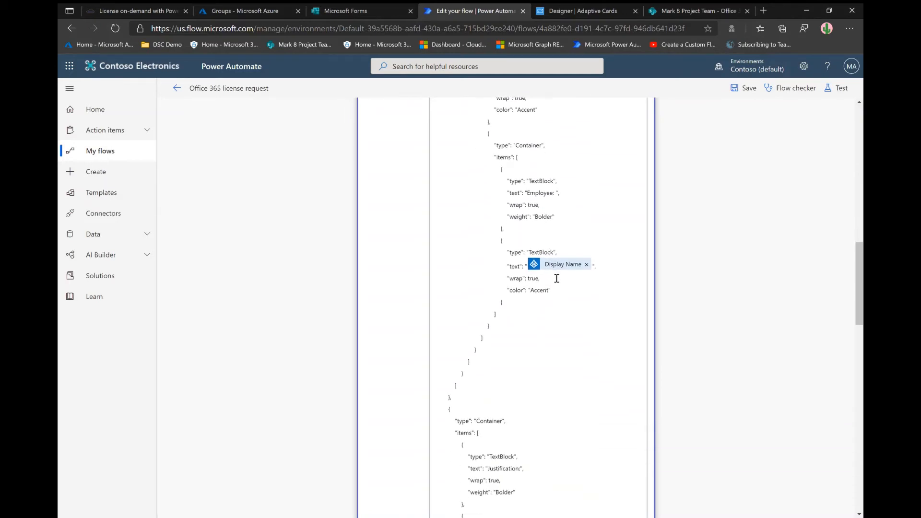
scroll(558, 274, "down", 10)
scroll(553, 276, "up", 14)
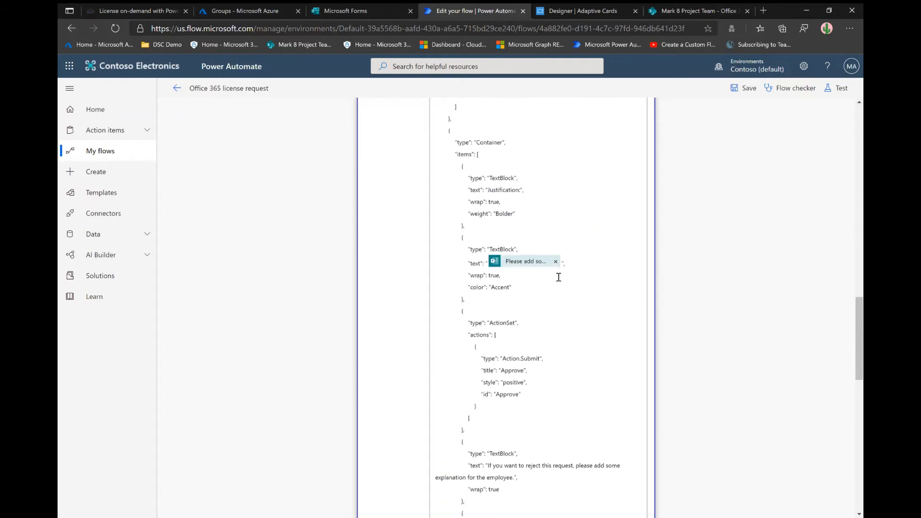
scroll(549, 274, "up", 10)
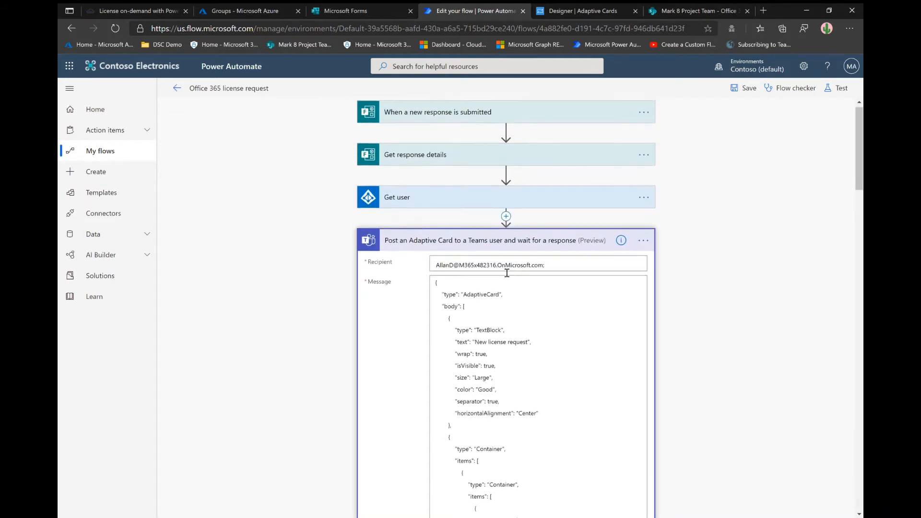
left_click(491, 250)
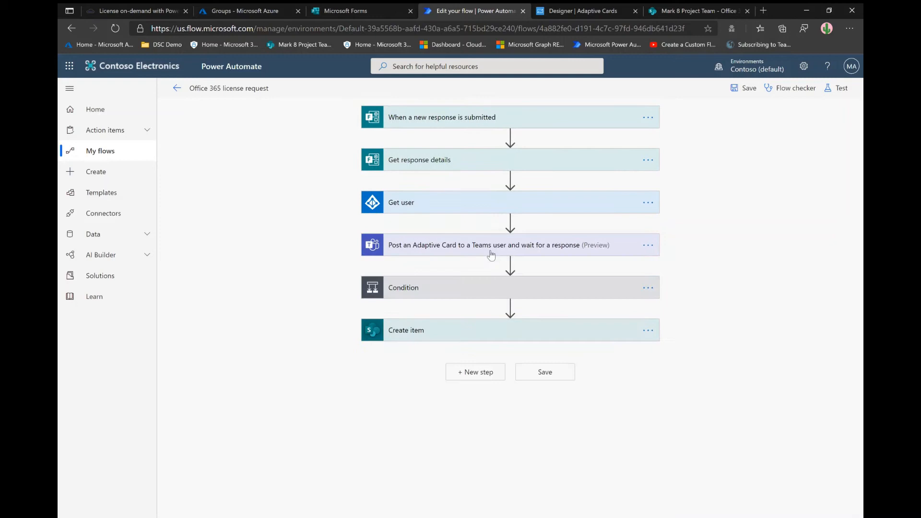
Examine the approval condition and the Request rejected email in its If no branch, and collapse that branch
left_click(459, 294)
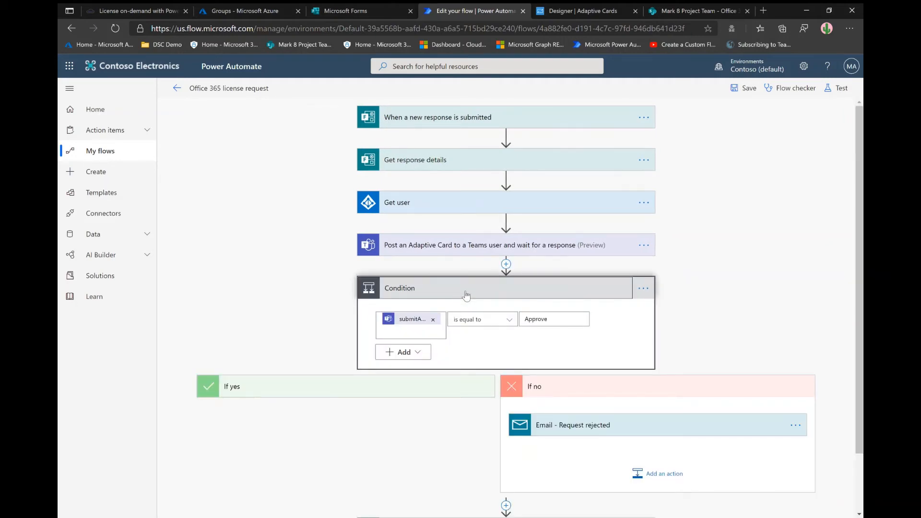
scroll(465, 295, "down", 2)
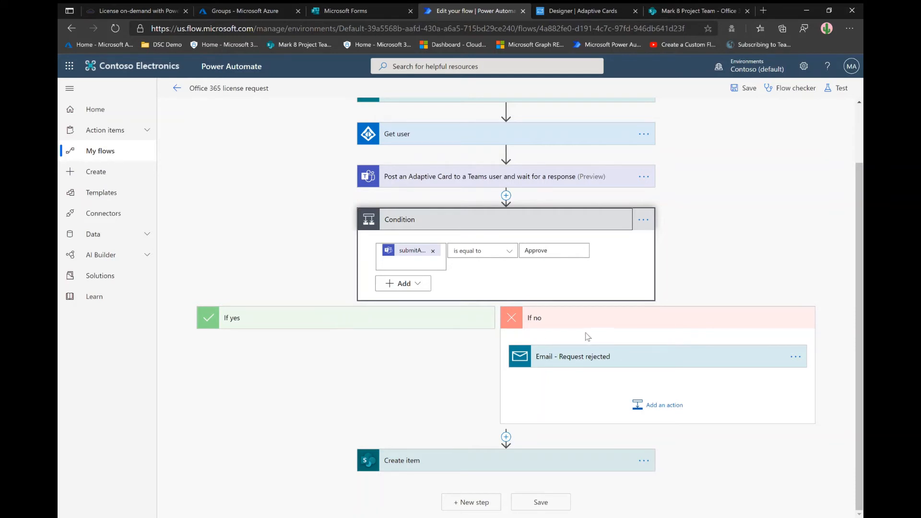
left_click(612, 366)
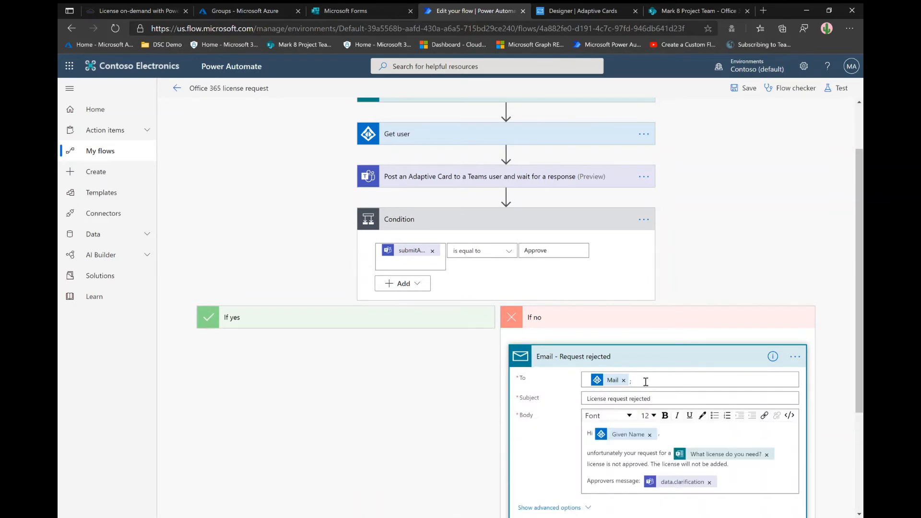
scroll(614, 367, "down", 3)
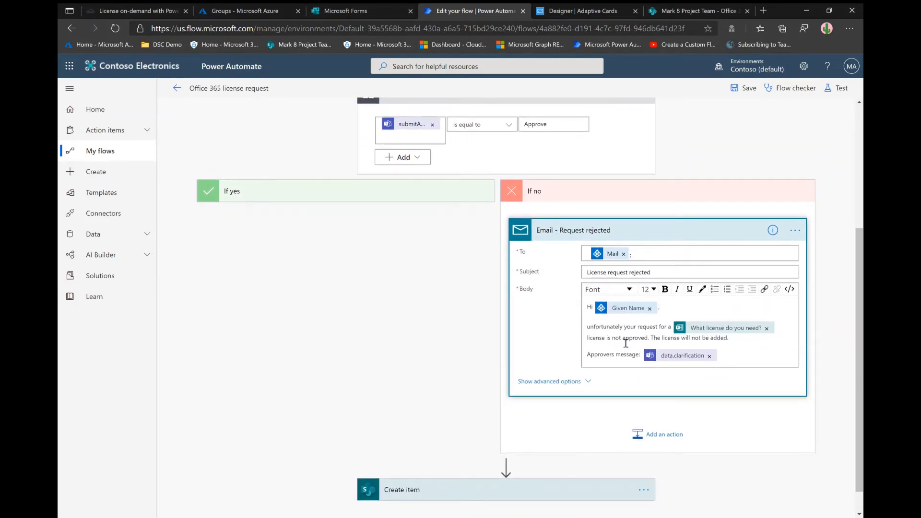
left_click(600, 196)
Expand the condition's If yes branch and open the Power BI Pro case of the license switch
left_click(346, 387)
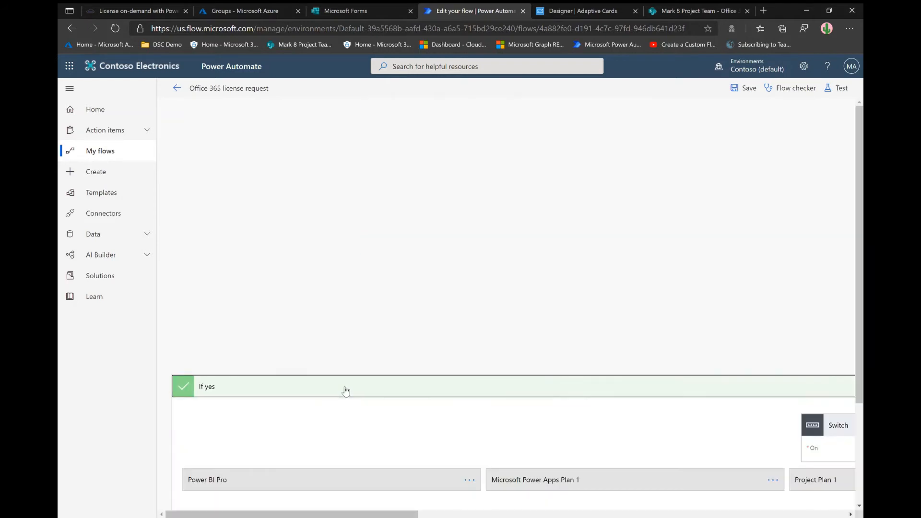
scroll(362, 397, "down", 3)
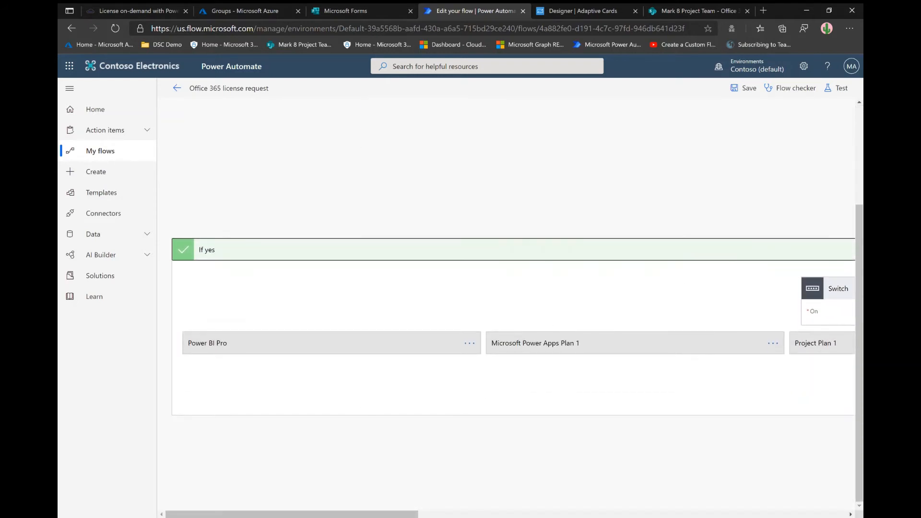
left_click_drag(359, 515, 304, 428)
left_click(281, 347)
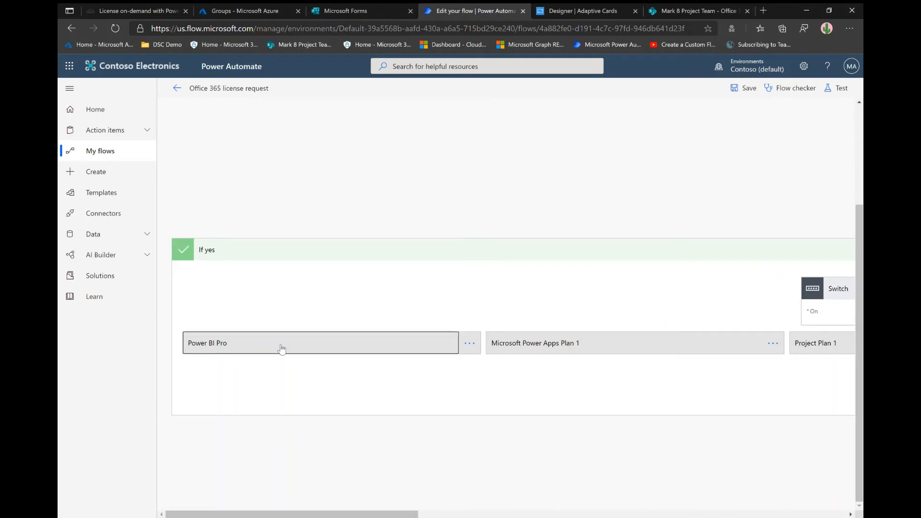
scroll(288, 355, "down", 3)
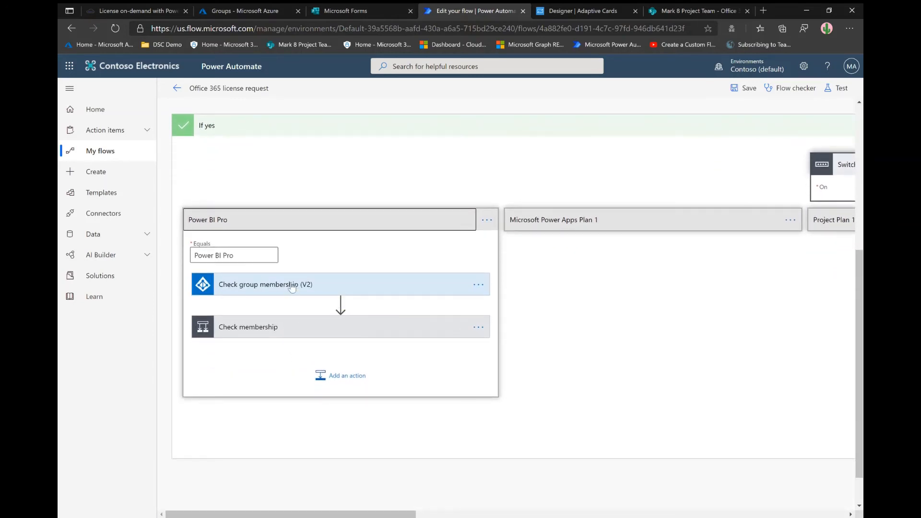
Review the user and group IDs in Check group membership (V2) and open the Check membership condition
left_click(291, 285)
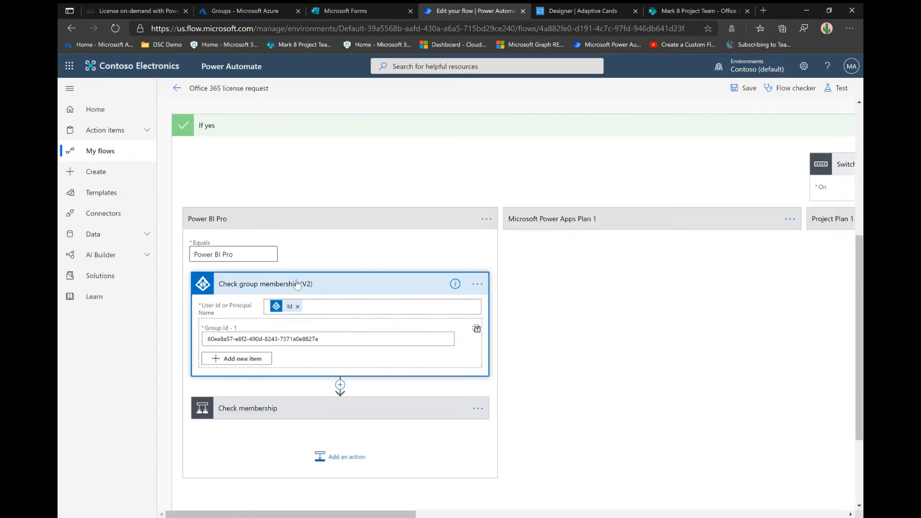
left_click(264, 285)
left_click(294, 332)
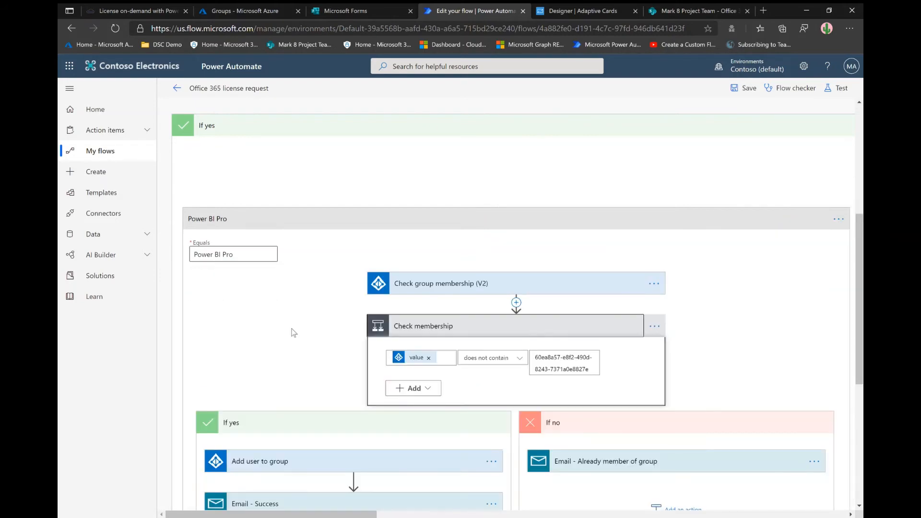
Review the Already member of group email in the Check membership condition's If no branch, and collapse it
scroll(335, 339, "down", 3)
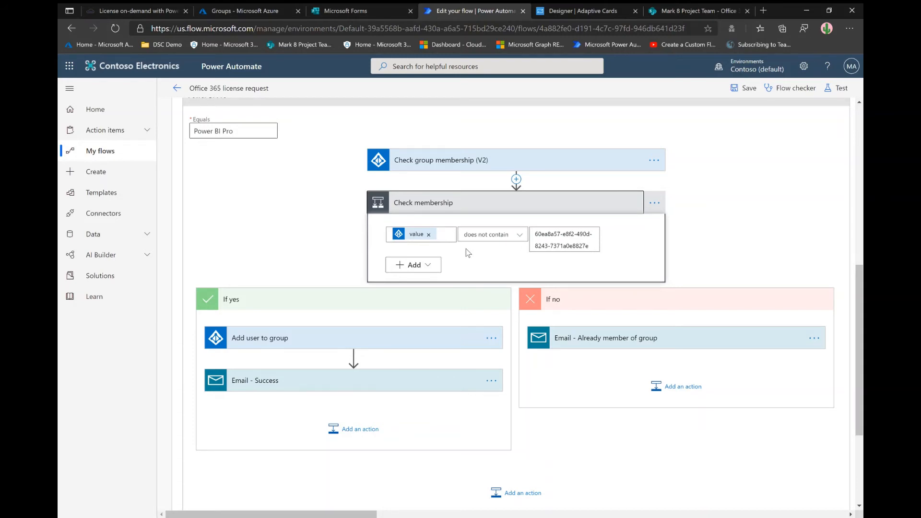
left_click(605, 339)
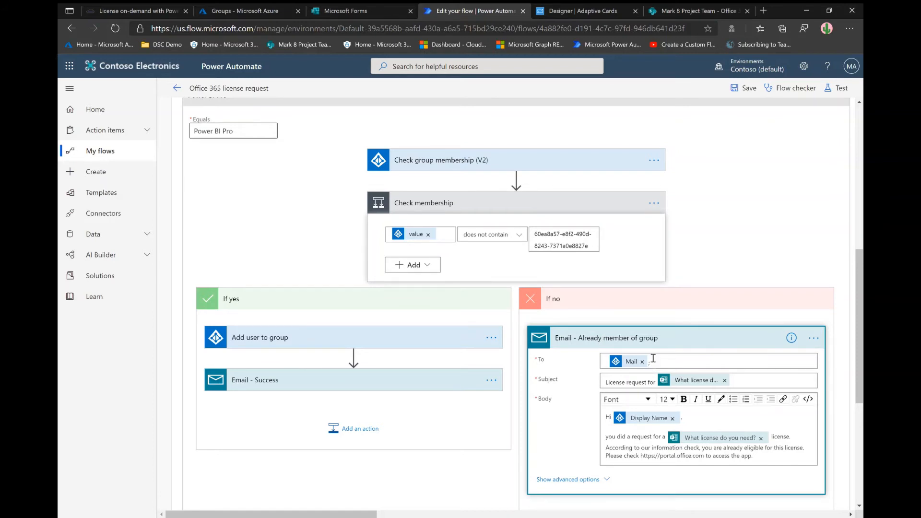
left_click_drag(643, 339, 429, 339)
Review the Add user to group settings and the Success email content in the Check membership condition's If yes branch
left_click(395, 341)
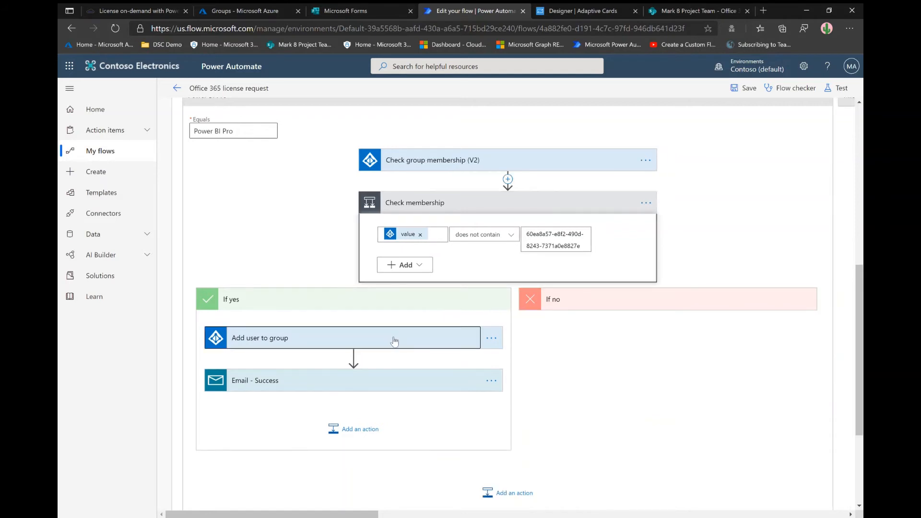
scroll(383, 357, "down", 1)
scroll(383, 357, "down", 1)
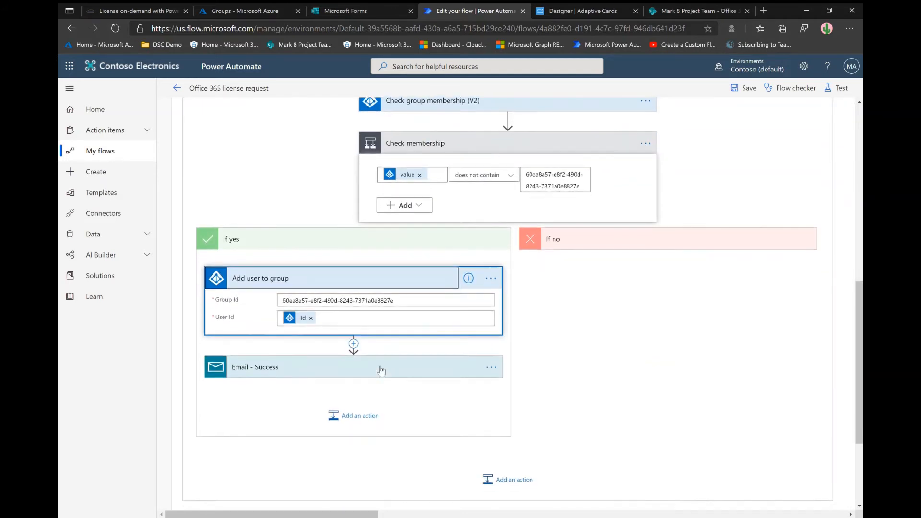
left_click(381, 369)
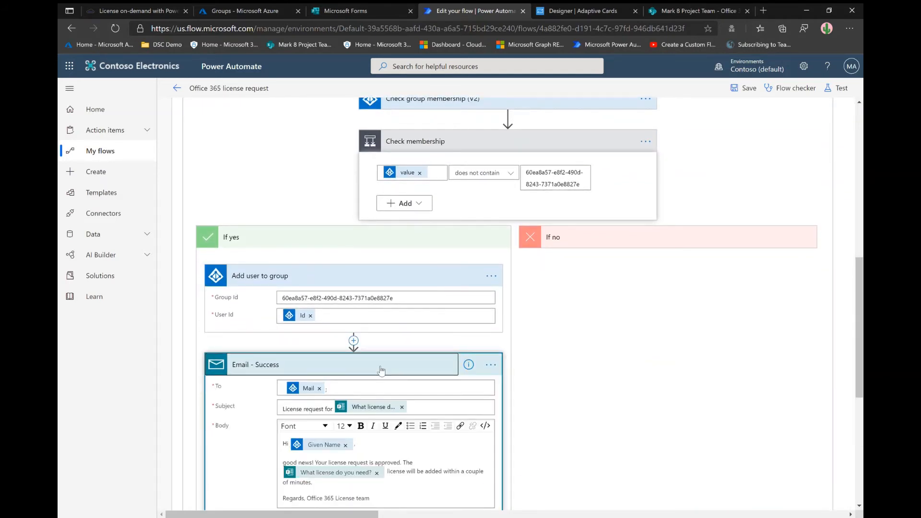
scroll(381, 369, "down", 2)
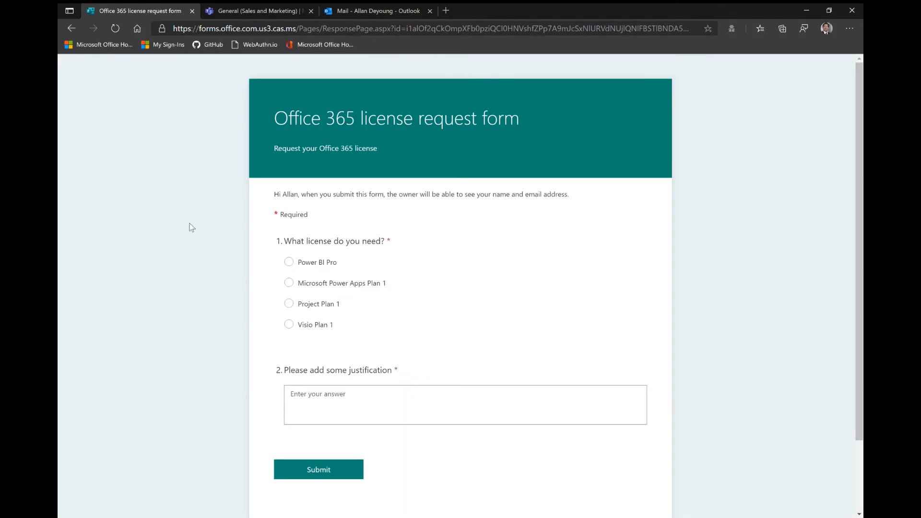
Submit the Office 365 license request form for Power BI Pro with the justification "I need this license"
left_click(290, 263)
left_click(330, 405)
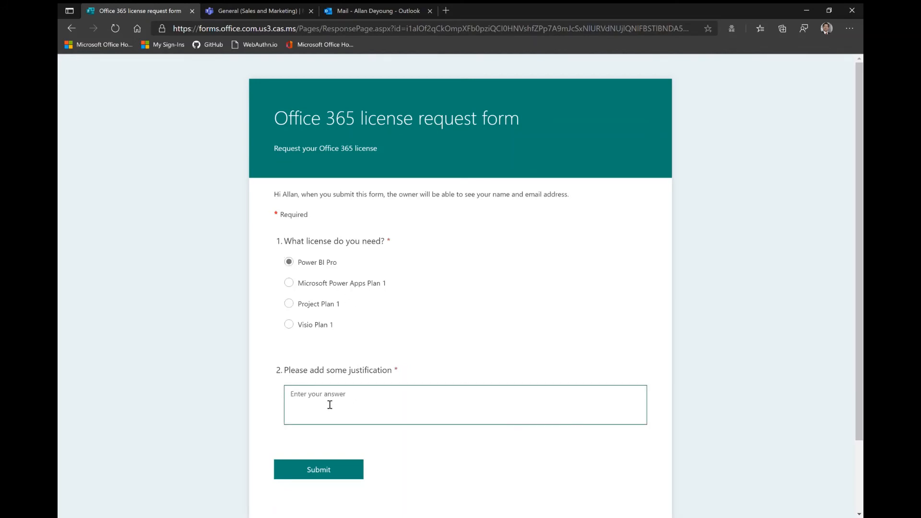
type("I need this license")
left_click(343, 473)
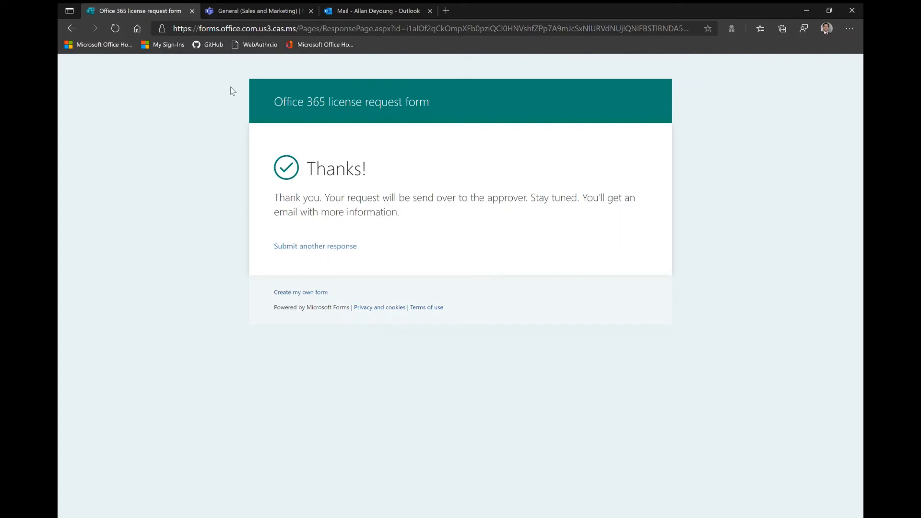
Switch to Microsoft Teams and approve the new Power BI Pro license request in the Flow chat
left_click(251, 9)
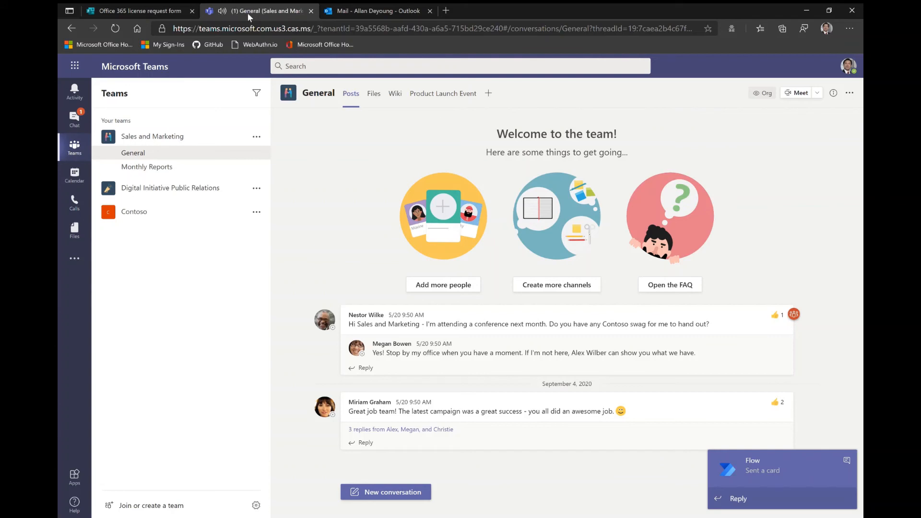
left_click(85, 125)
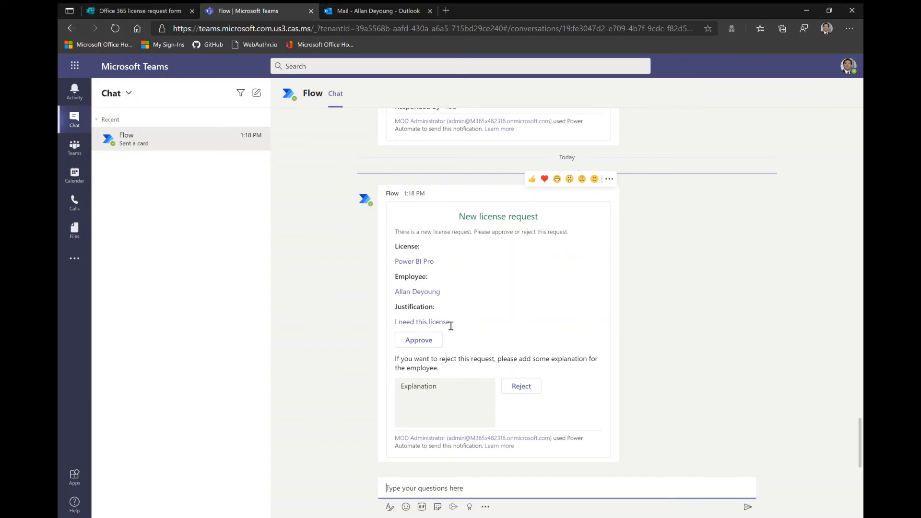
left_click(417, 344)
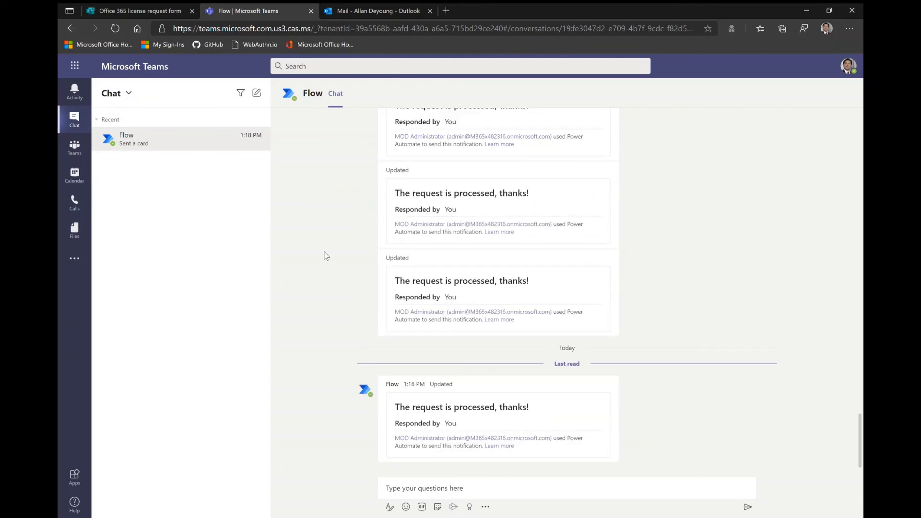
Read the Power BI Pro license request email in Outlook and check the License - Power BI Pro group's members in Azure
left_click(373, 6)
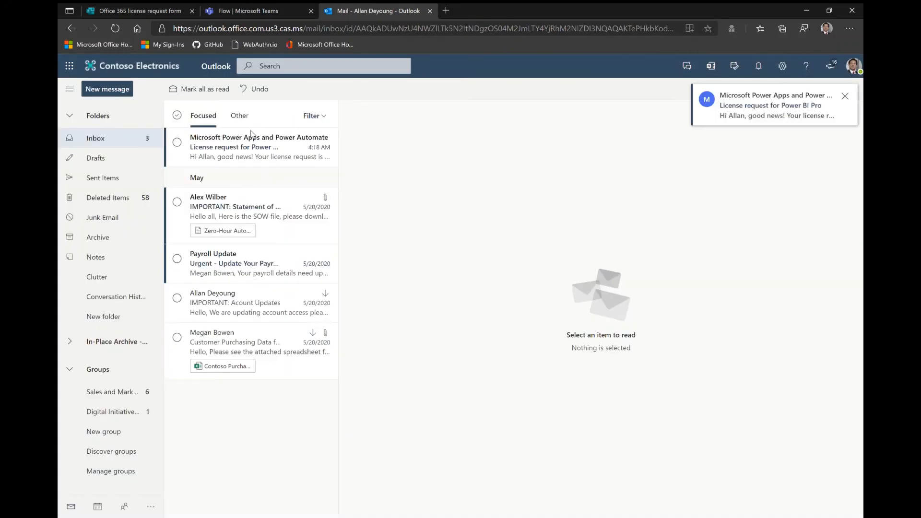
left_click(250, 141)
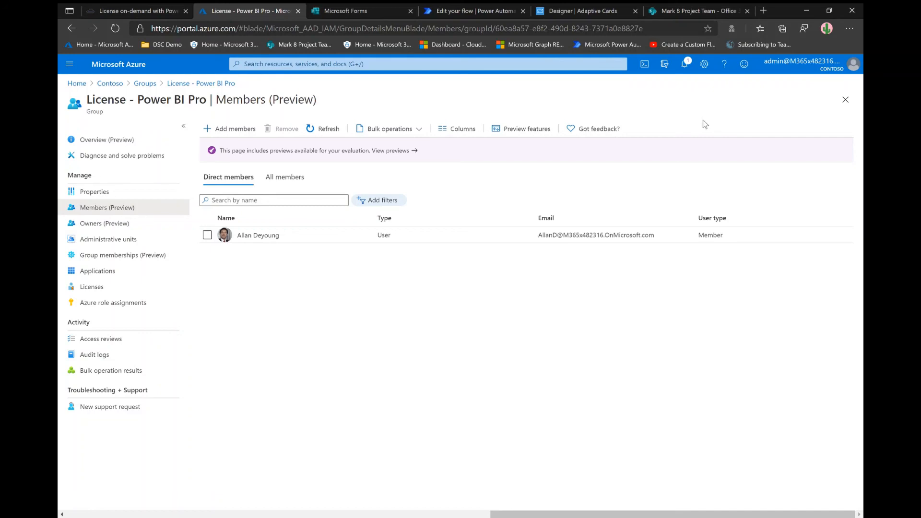
left_click_drag(96, 105, 207, 107)
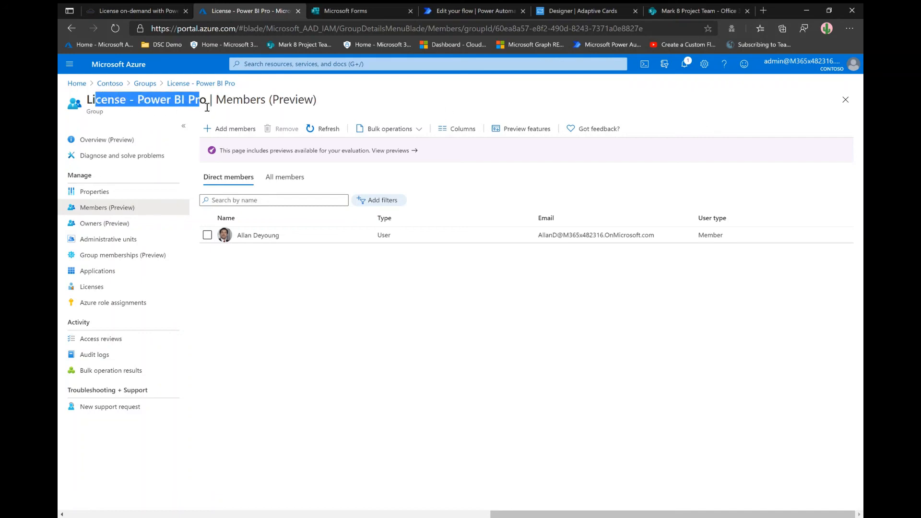
left_click(283, 323)
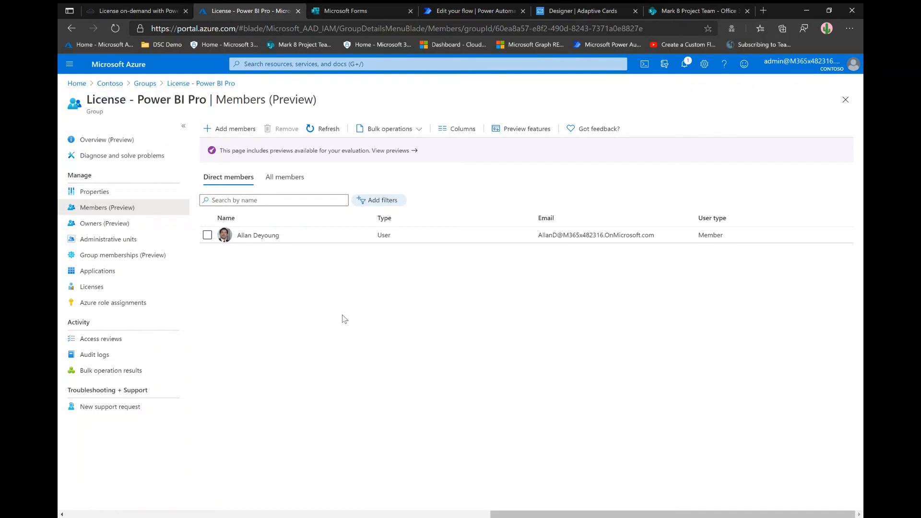